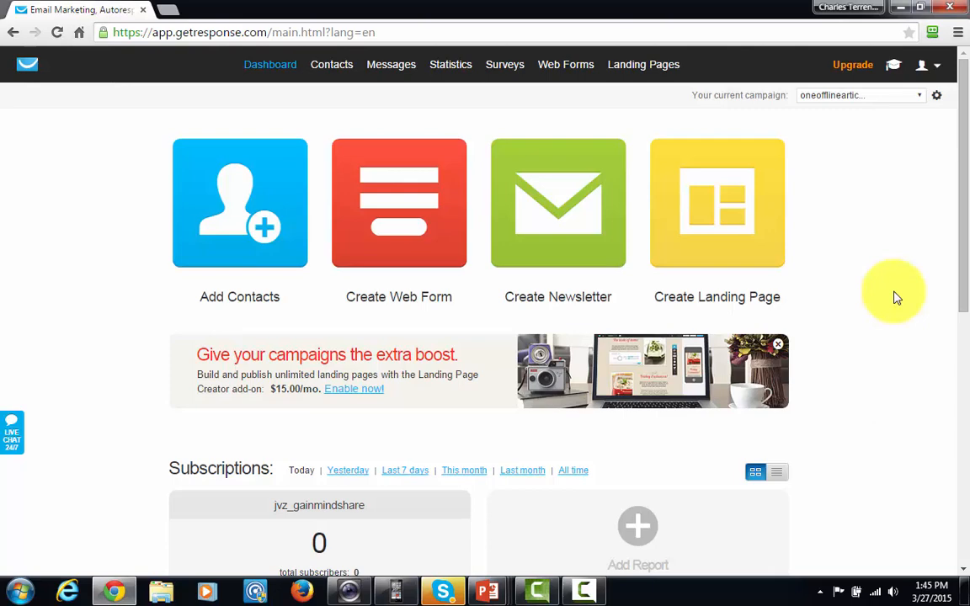
Create a new campaign named internetmarketing2201528
click(922, 100)
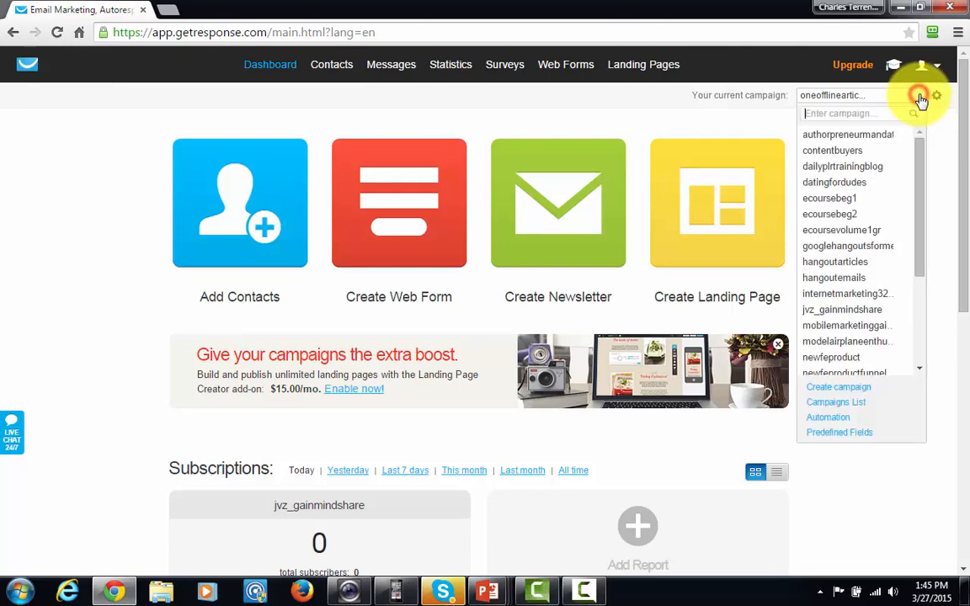
click(835, 389)
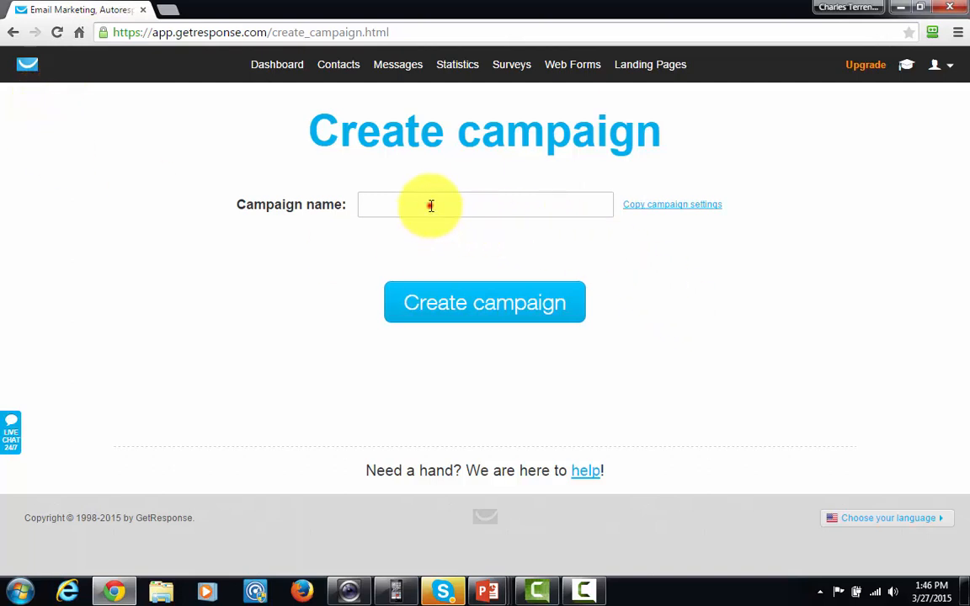
click(430, 205)
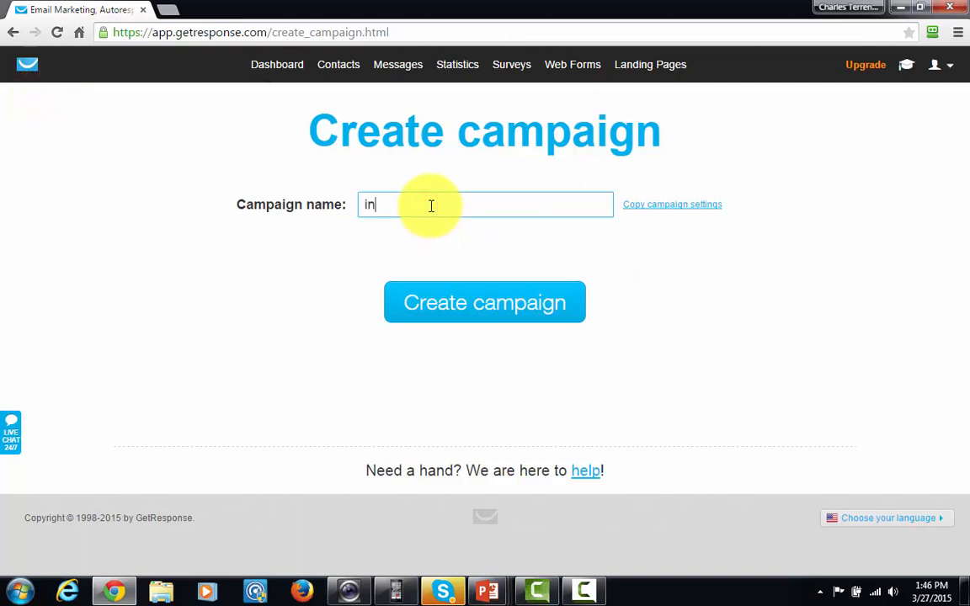
text(internetmarketing2201528)
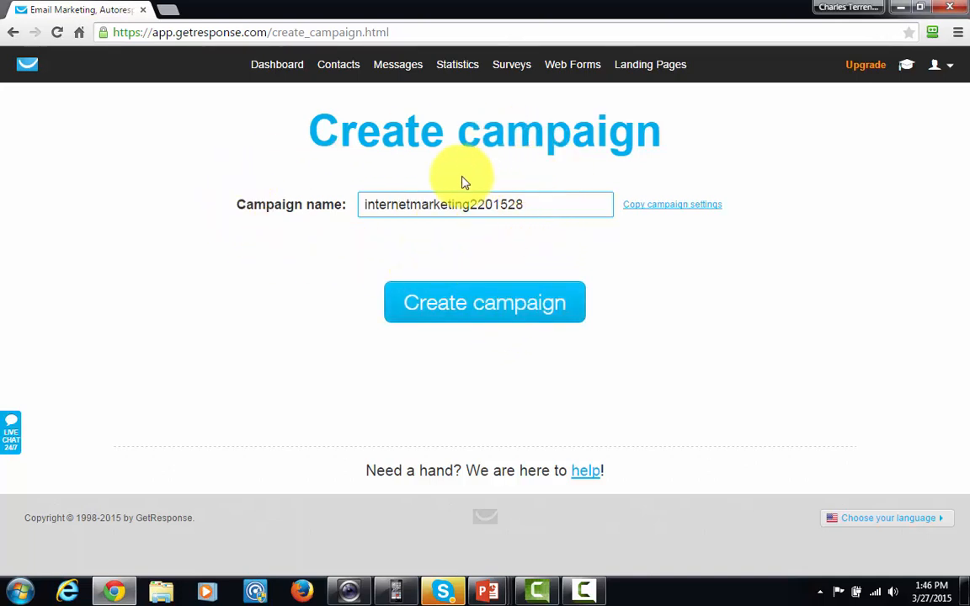
click(539, 211)
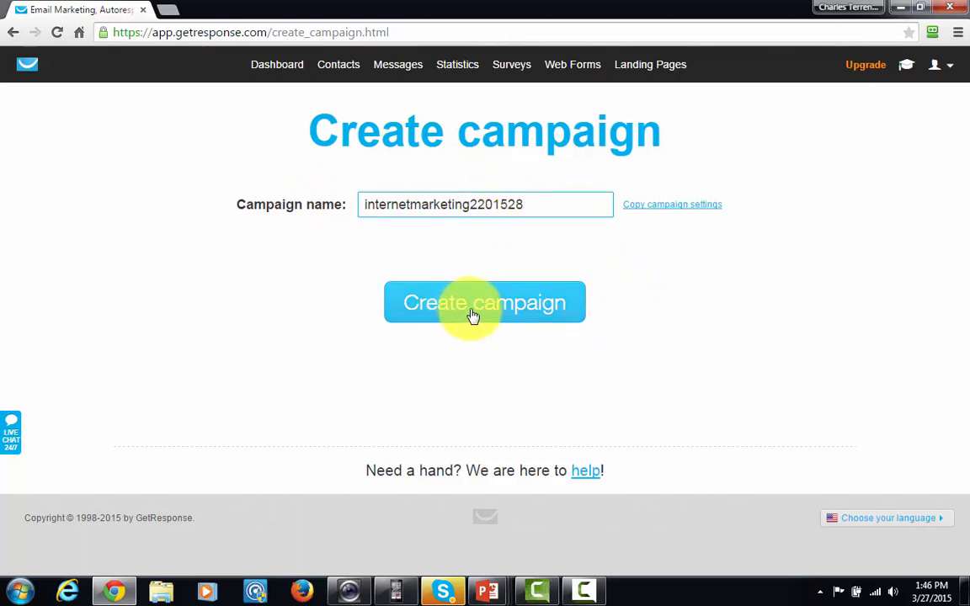
click(473, 312)
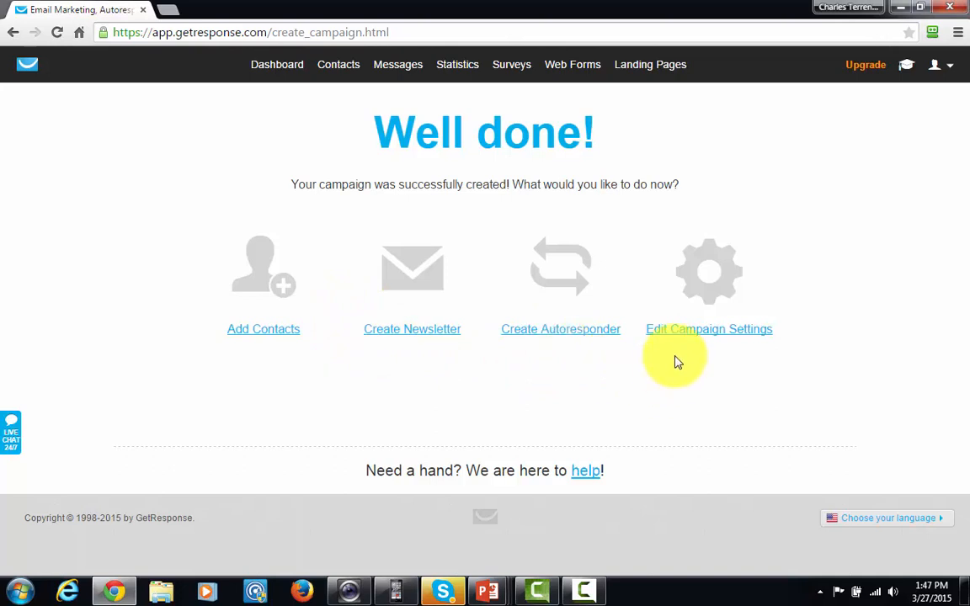
Open the new campaign's settings and save "Internet Marketing Education" as the campaign title
click(686, 331)
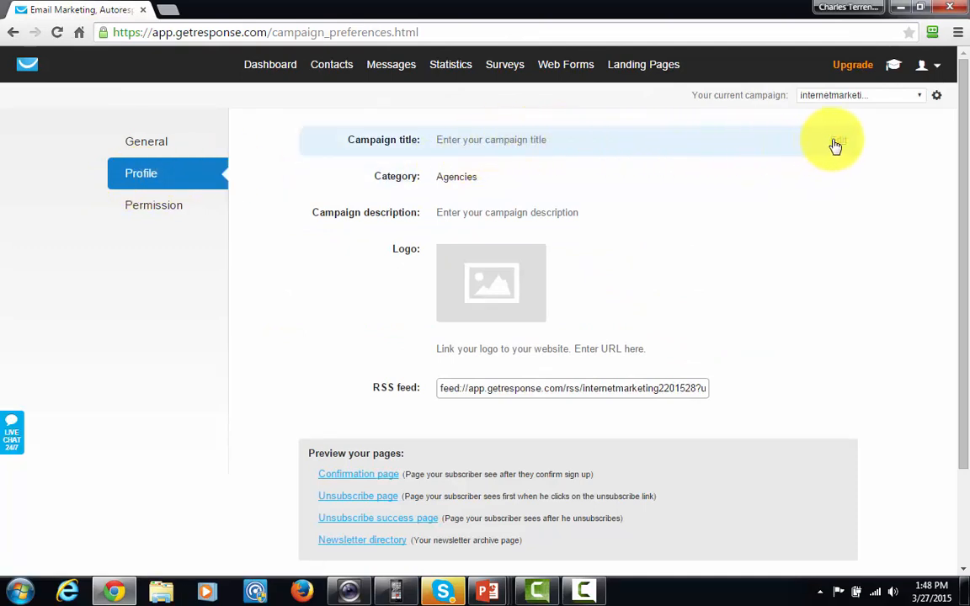
click(834, 143)
click(523, 141)
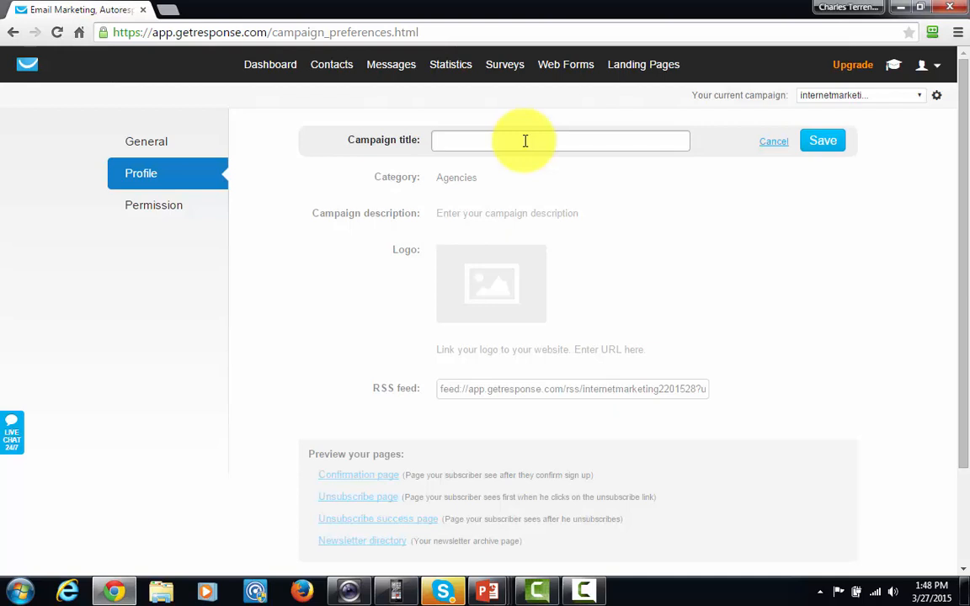
text(Internet Marketing Education)
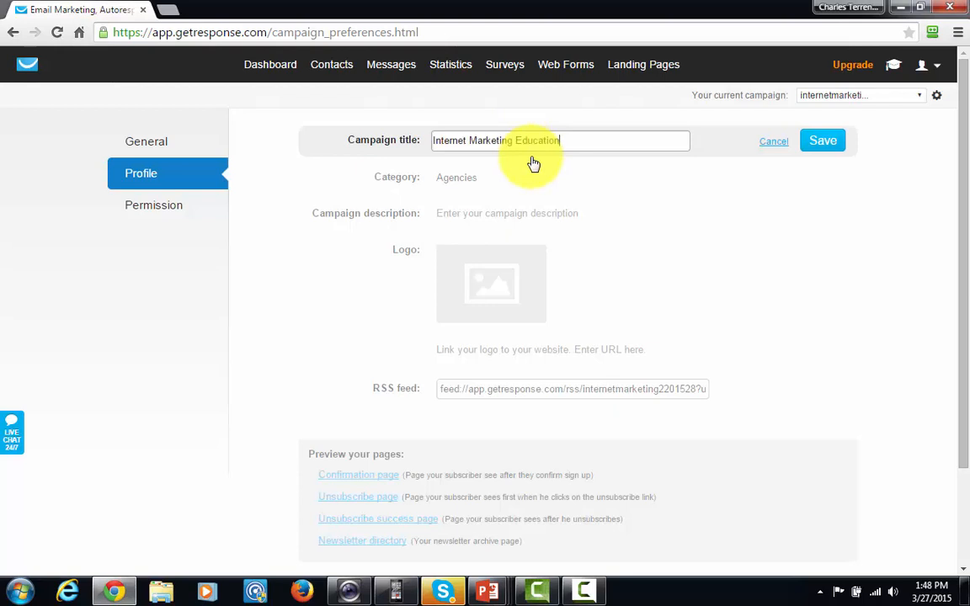
click(813, 148)
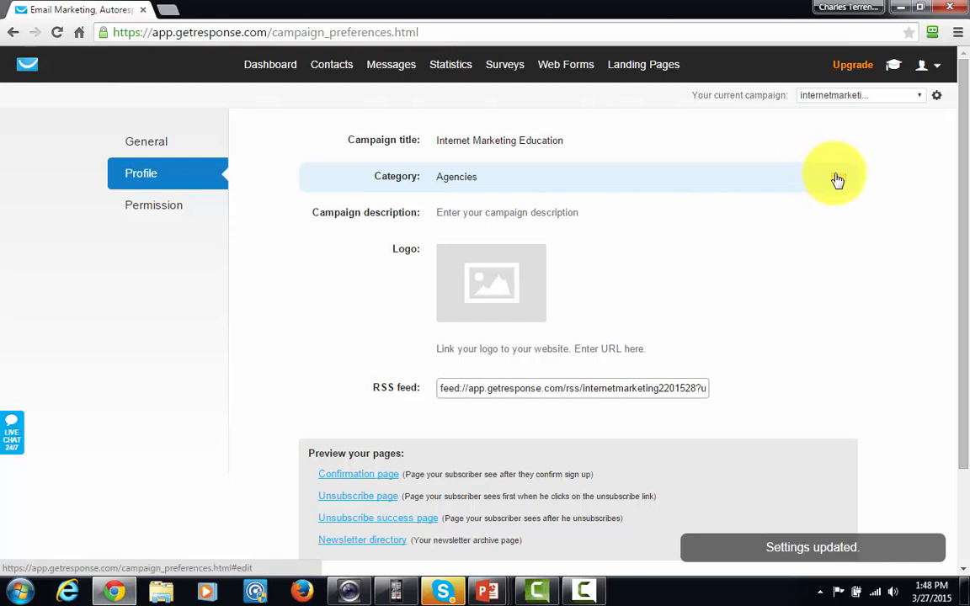
Change the campaign category to Education and save it
click(837, 180)
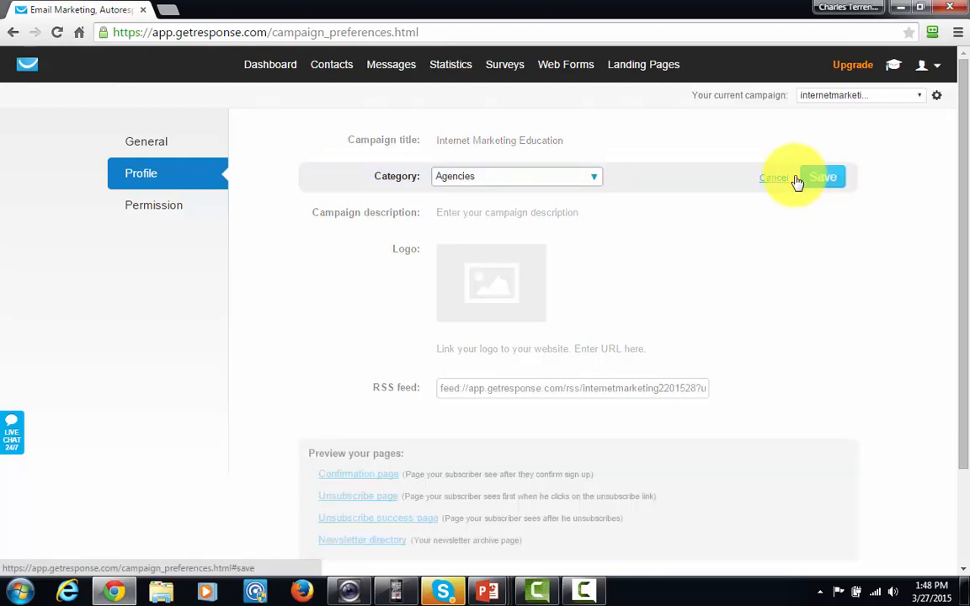
click(594, 182)
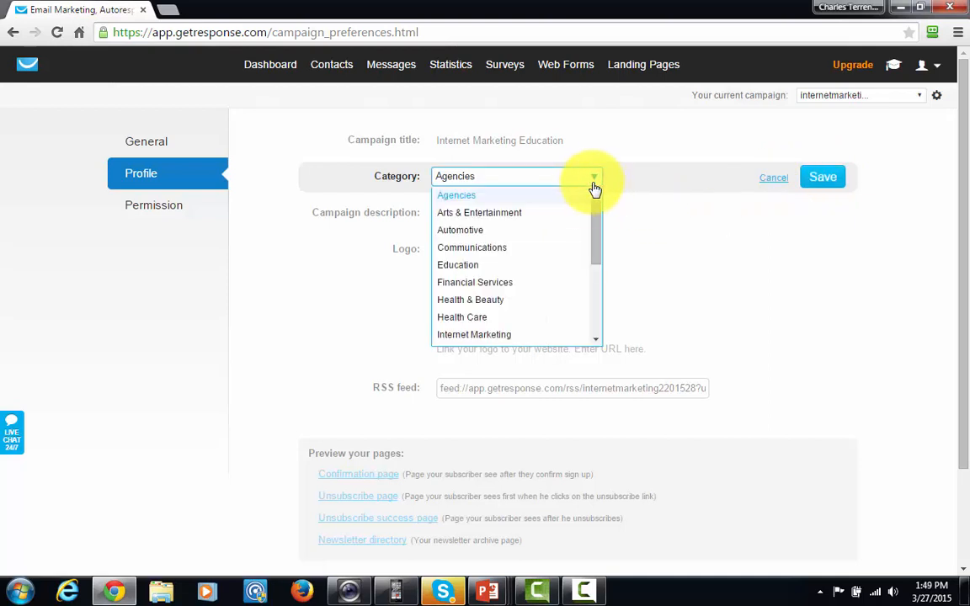
click(477, 268)
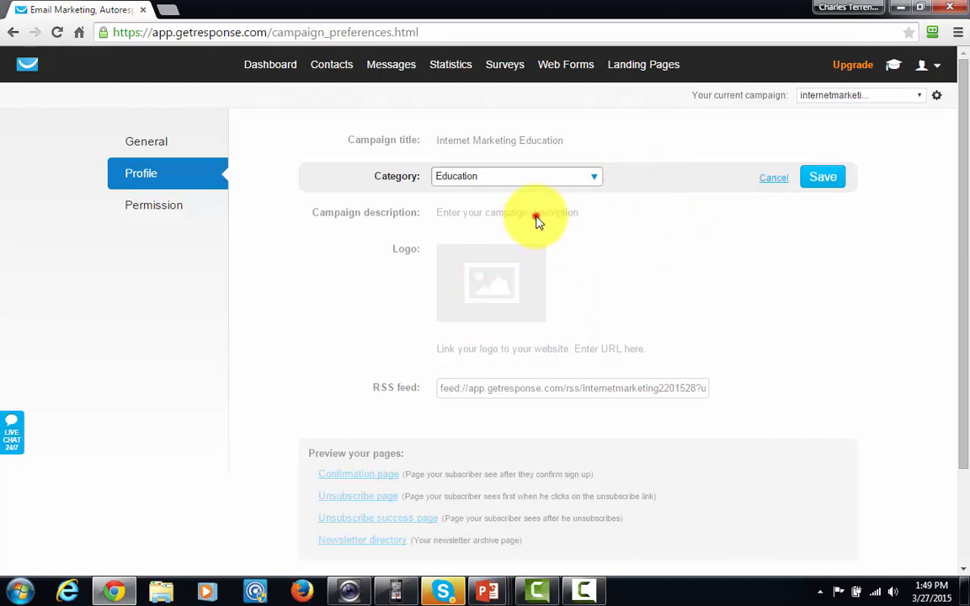
click(814, 177)
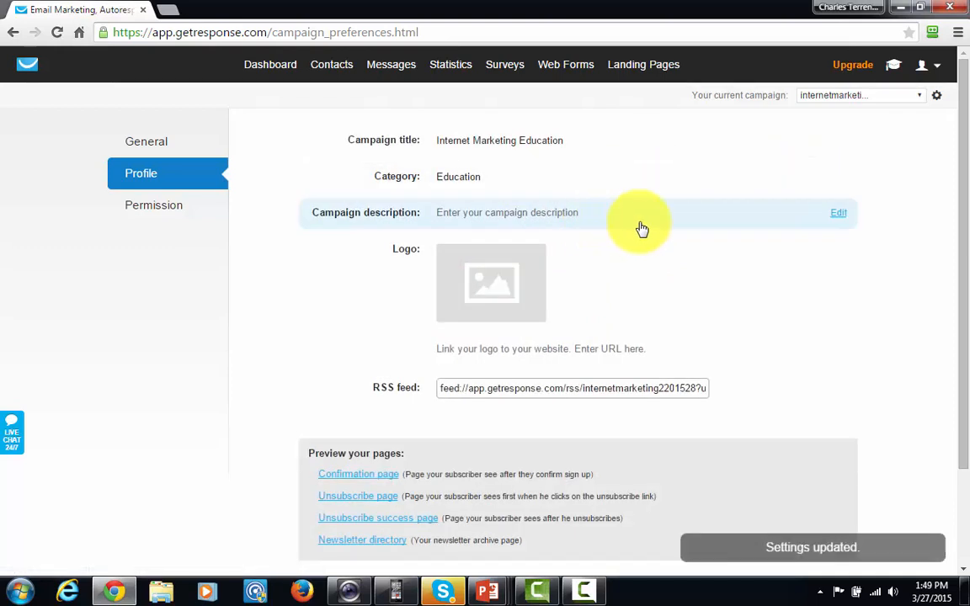
Save the campaign description "This subscriber list is for those who want to learn how to make money online."
click(840, 215)
text(This subscriber list is for those who want to learn how to make money online.)
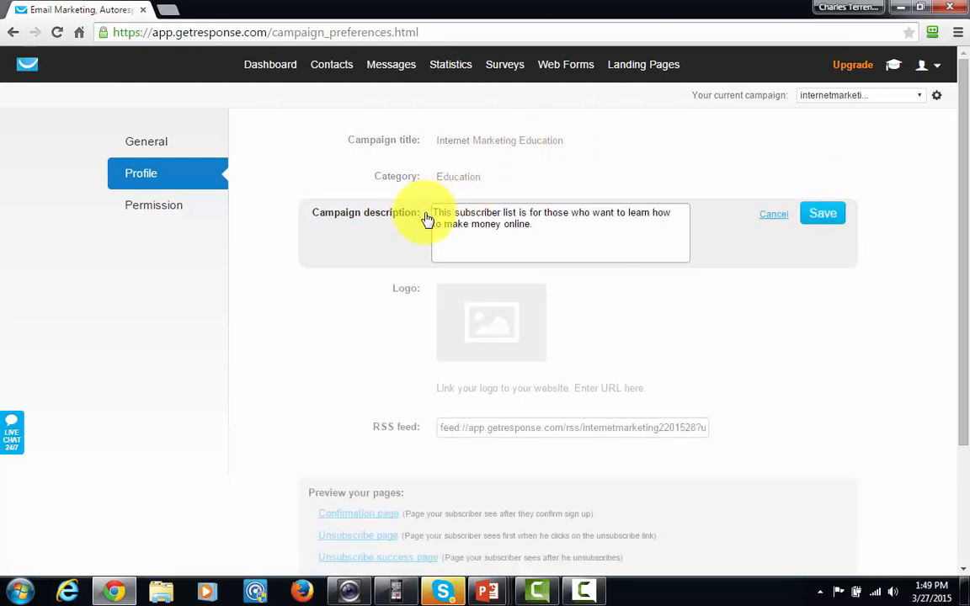
click(819, 215)
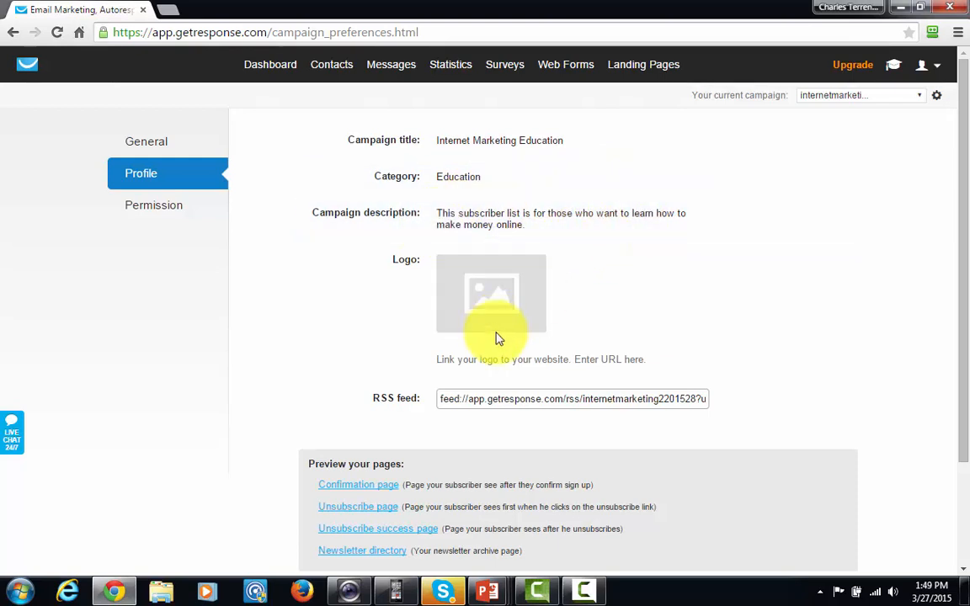
Review the logo and remaining profile settings and the campaign's opt-in and confirmation message permissions
click(494, 286)
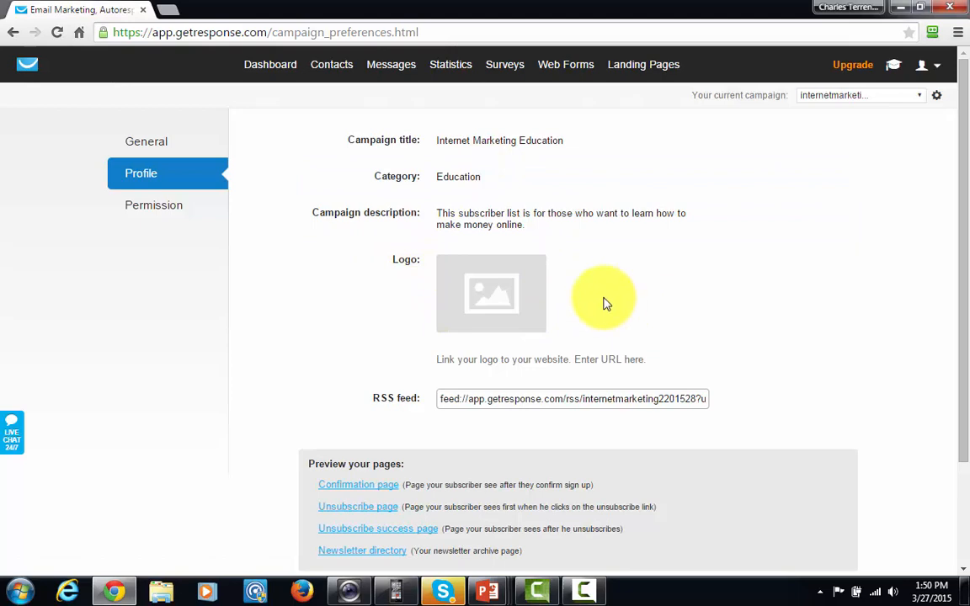
scroll(603, 303, down, 1)
scroll(604, 303, up, 1)
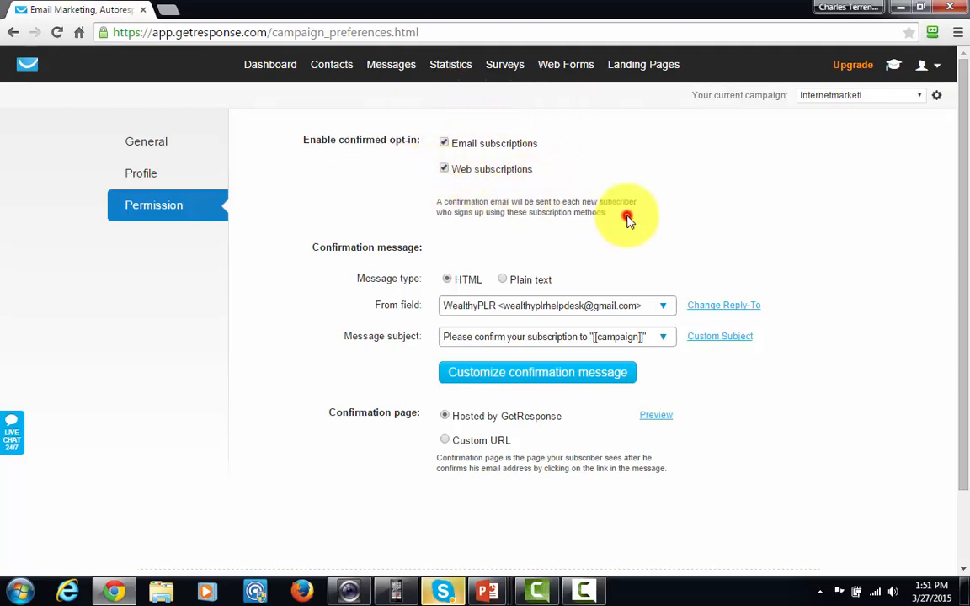
scroll(625, 226, down, 2)
scroll(621, 225, up, 2)
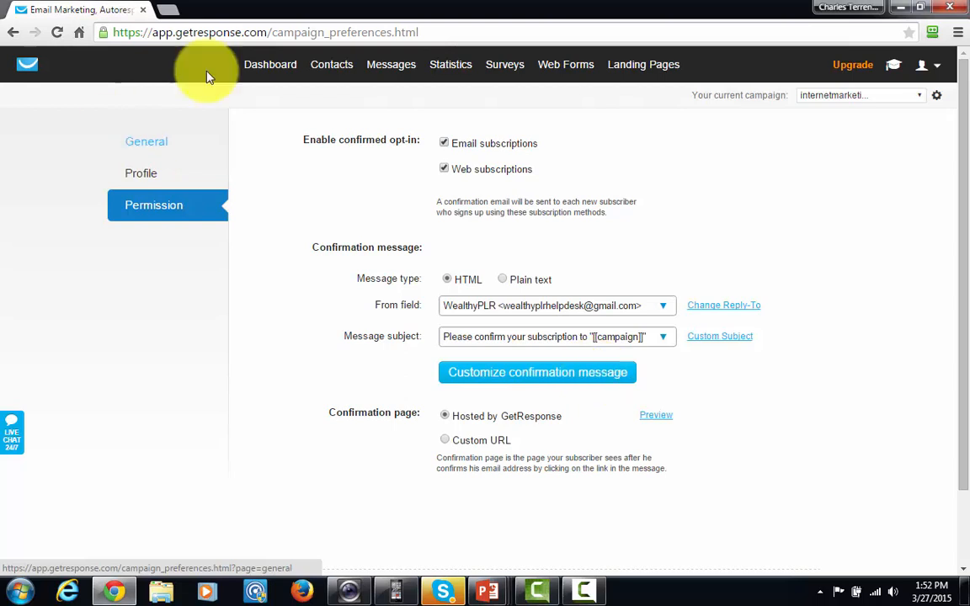
Start a new web form and apply the green template with yellow arrows in its default colors
mouse_move(571, 87)
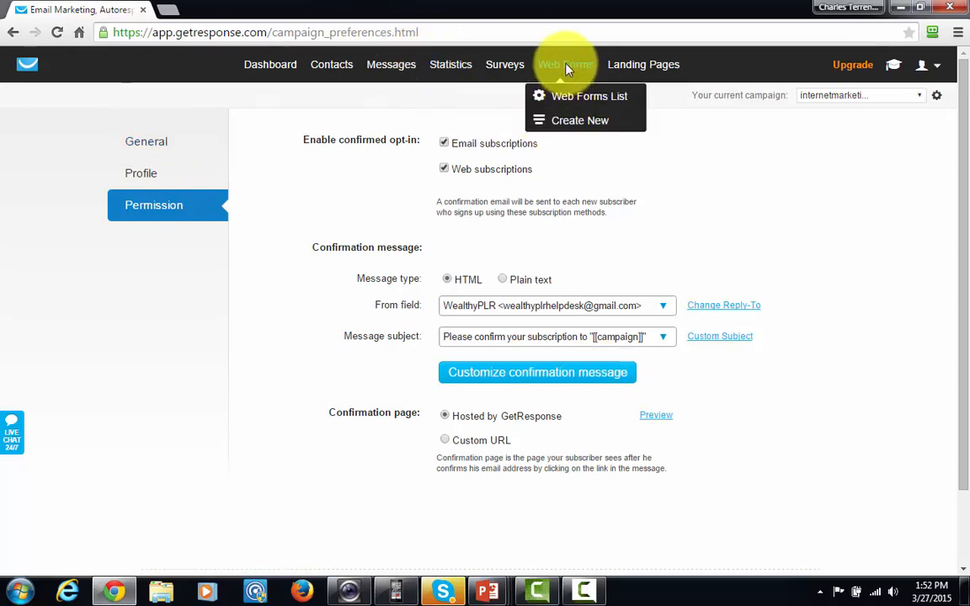
click(577, 126)
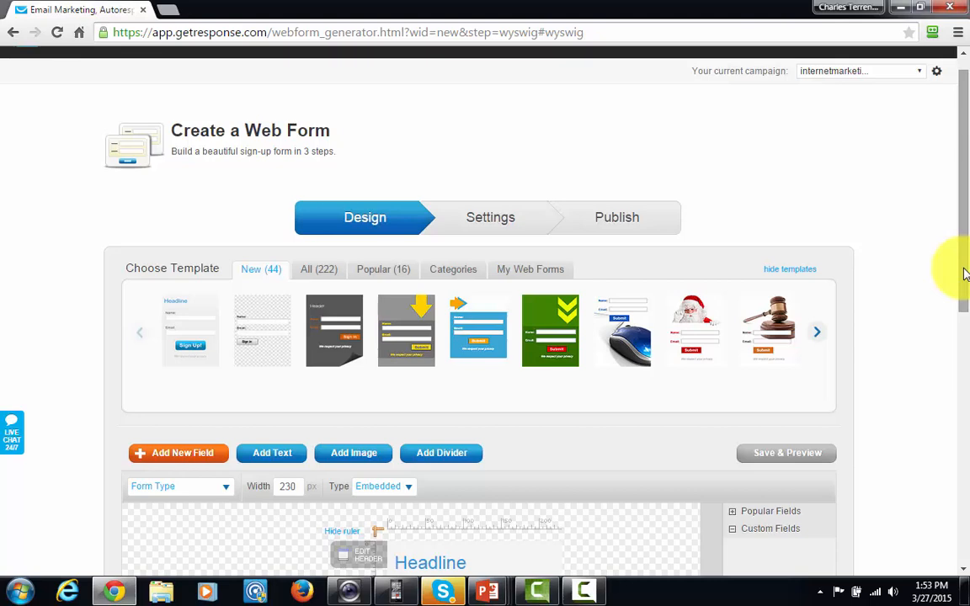
drag(959, 266, 952, 311)
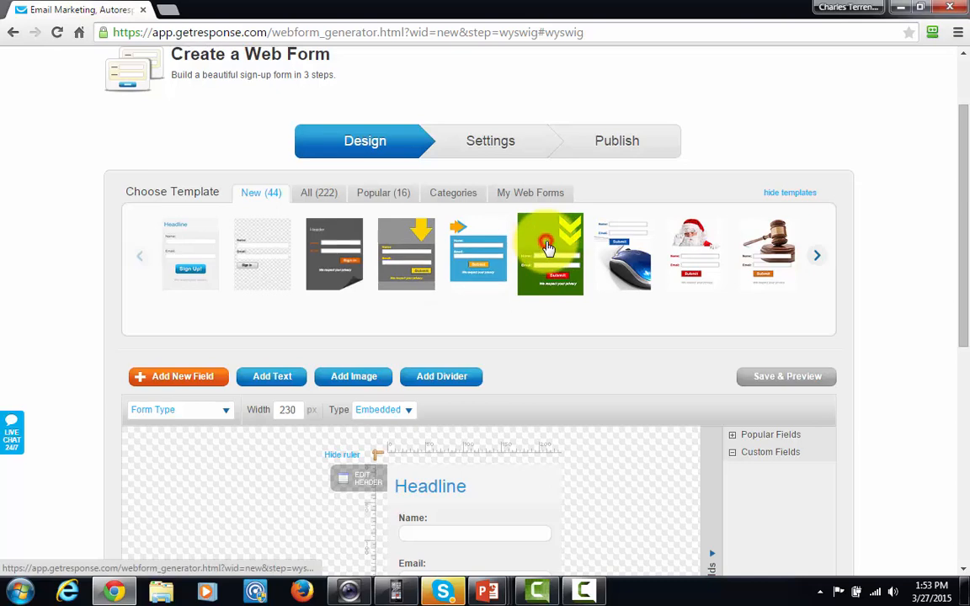
click(548, 249)
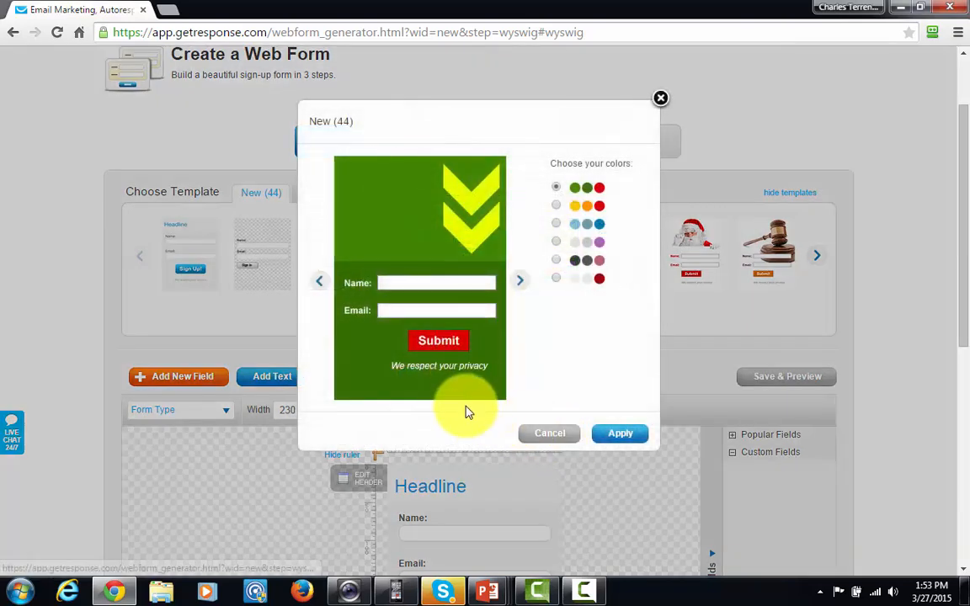
click(619, 441)
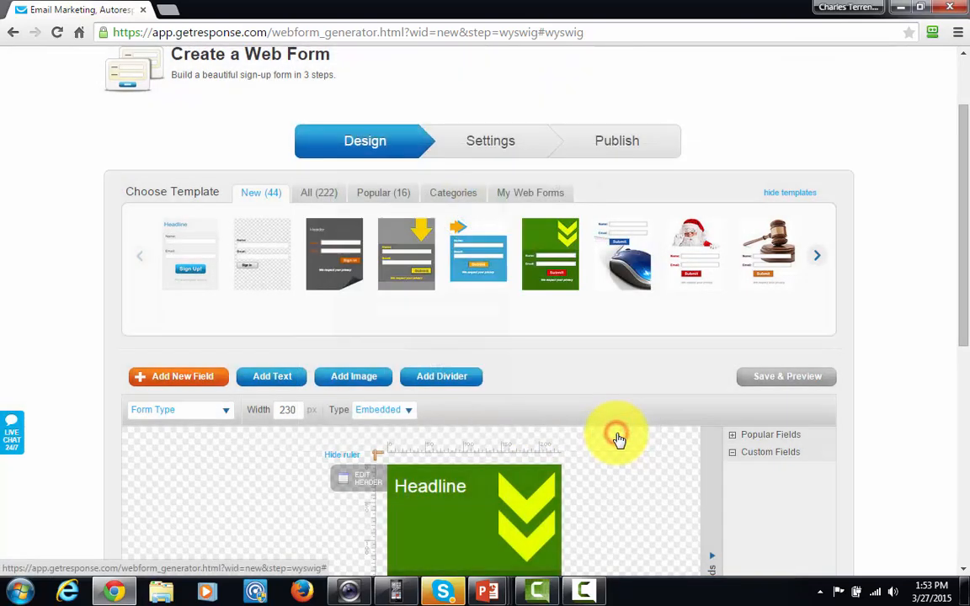
Widen the form to 510 px and replace its headline with centered 24 pt text "Find the Three Most Important Steps To Making Money Online"
drag(964, 152, 965, 239)
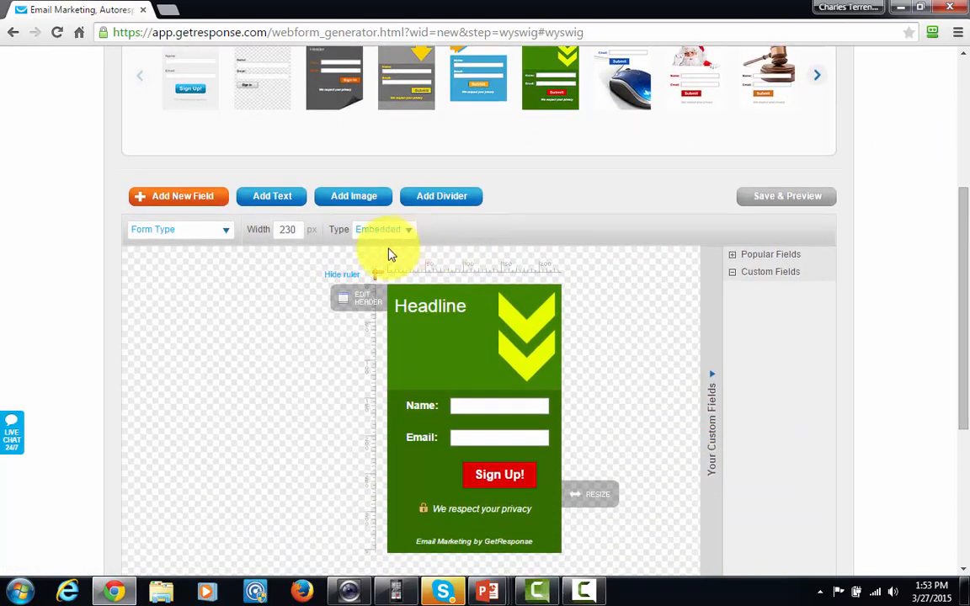
click(509, 364)
drag(966, 336, 966, 347)
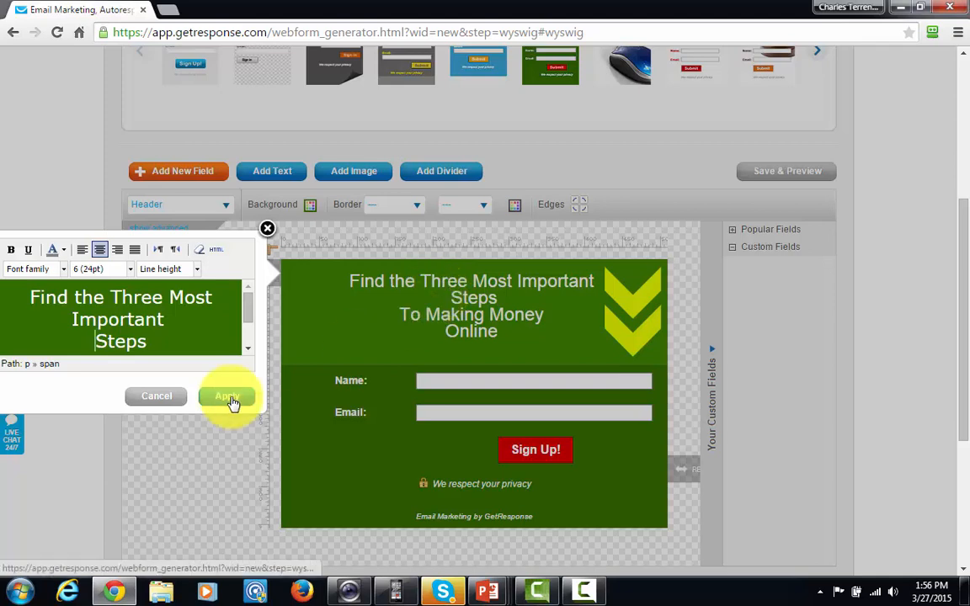
click(228, 399)
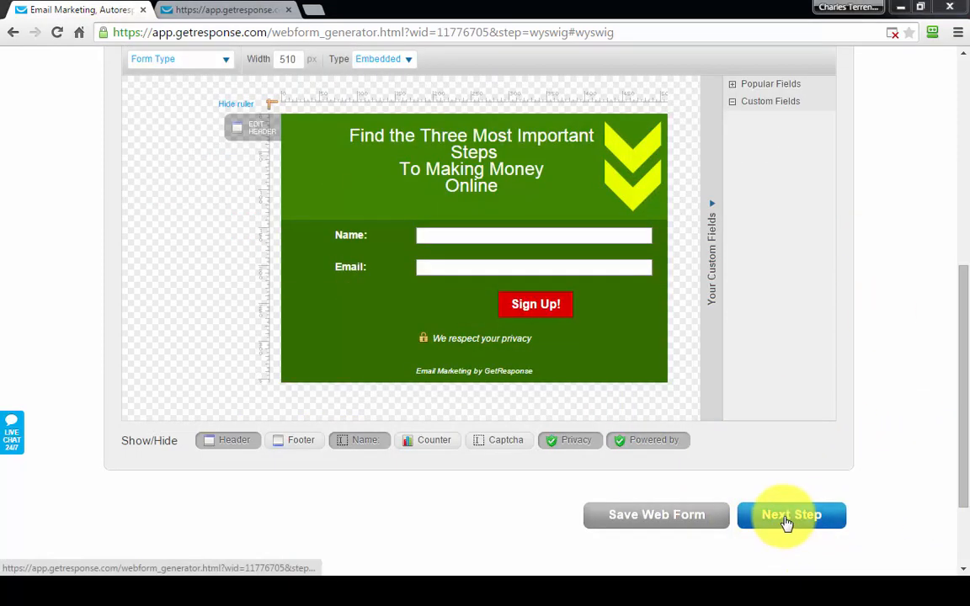
Proceed to the form's settings, select the default thank-you page and continue to publishing
click(786, 519)
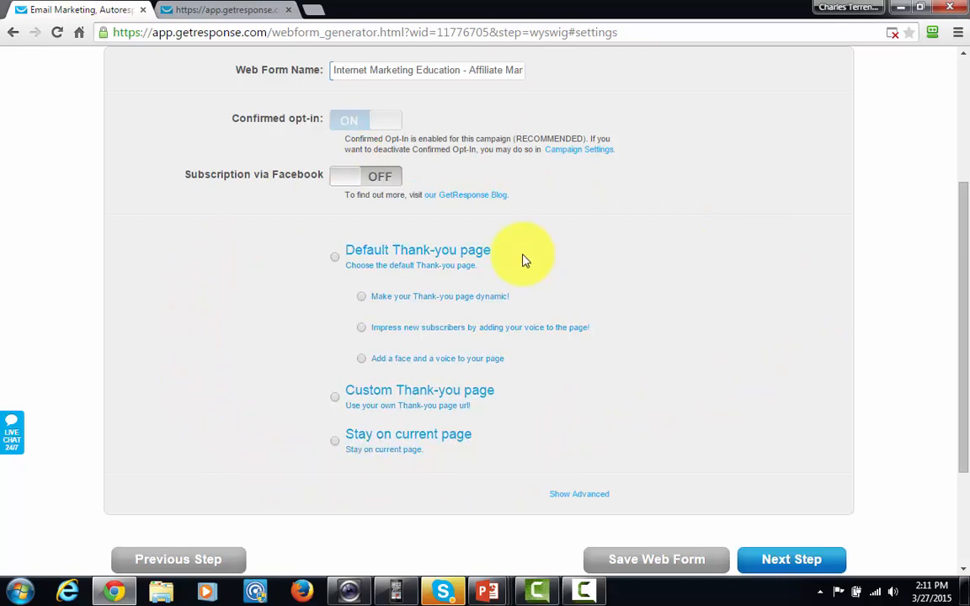
click(338, 261)
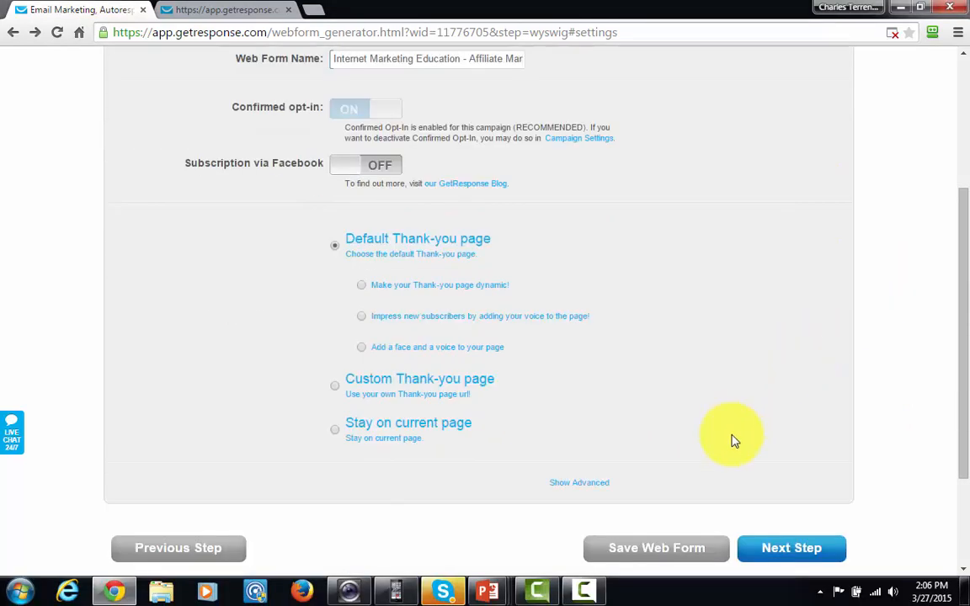
click(784, 554)
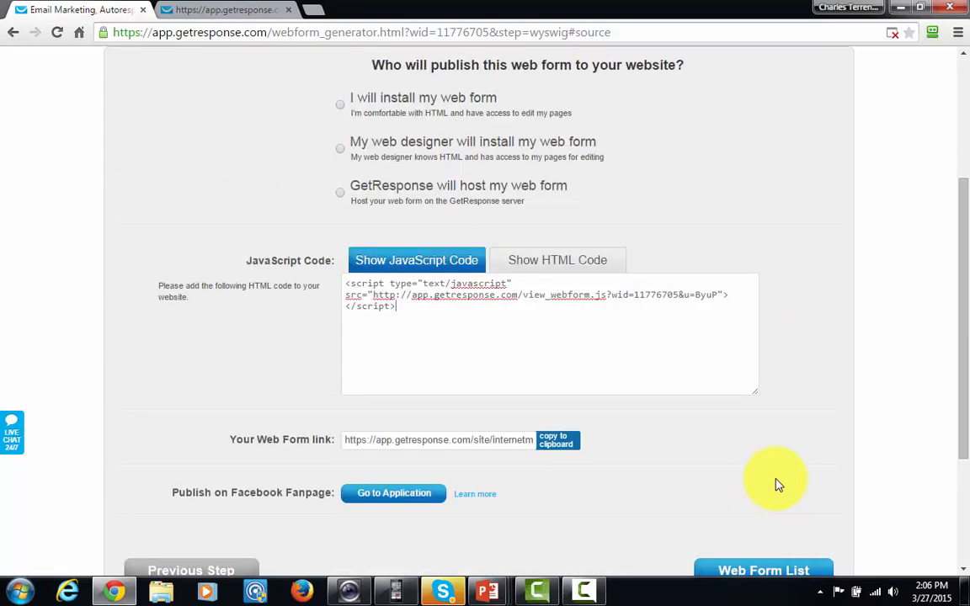
Choose to have GetResponse host the web form and copy the form's link
scroll(791, 476, up, 1)
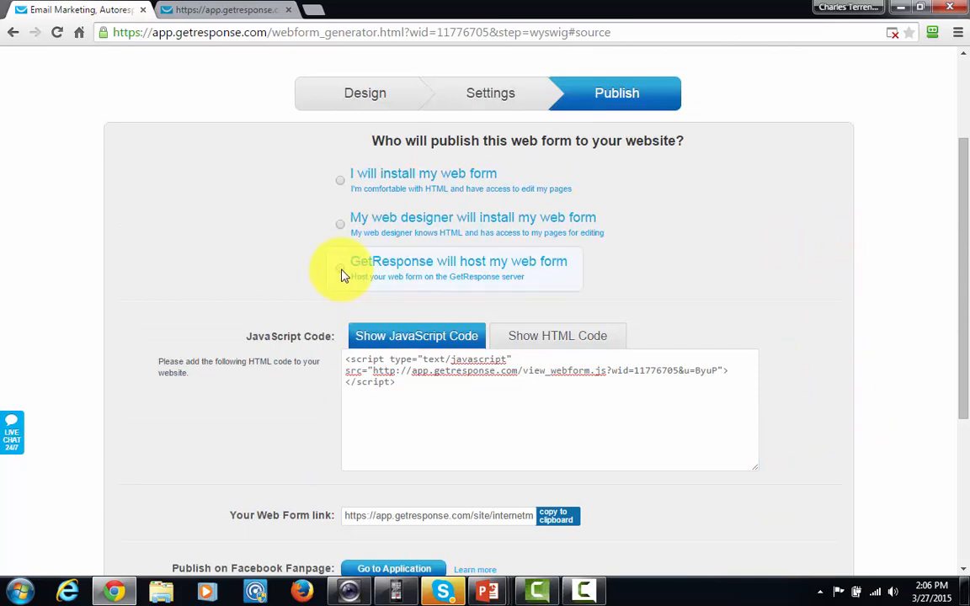
click(340, 269)
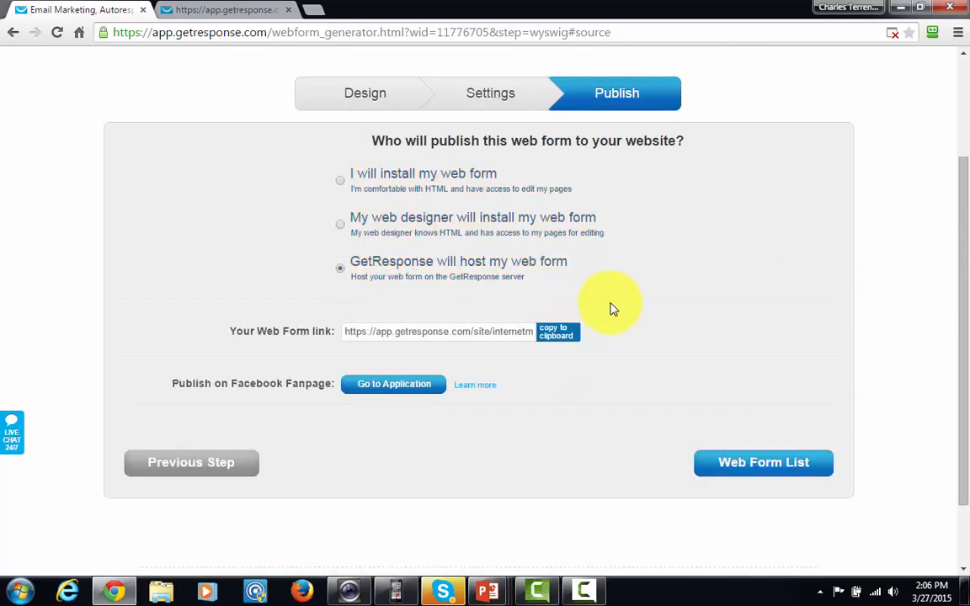
click(548, 336)
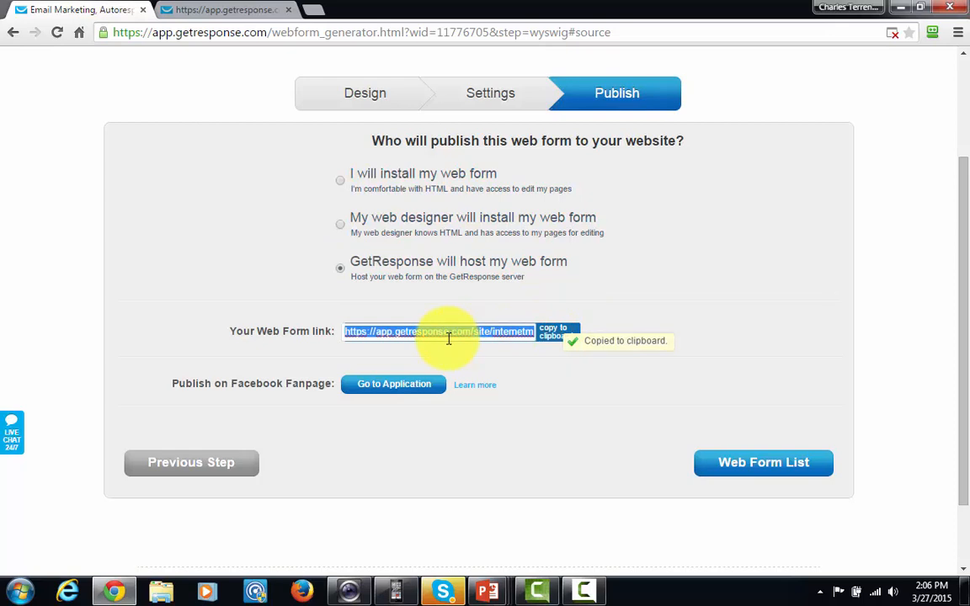
View the hosted sign-up form page and return to the web form's design stage
key(ctrl+Tab)
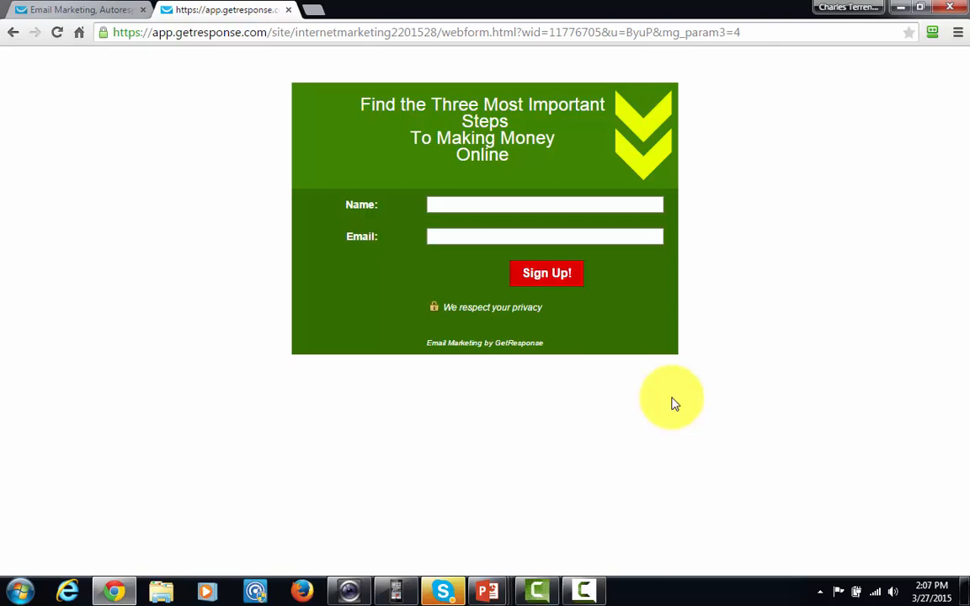
key(ctrl+Tab)
scroll(145, 331, down, 1)
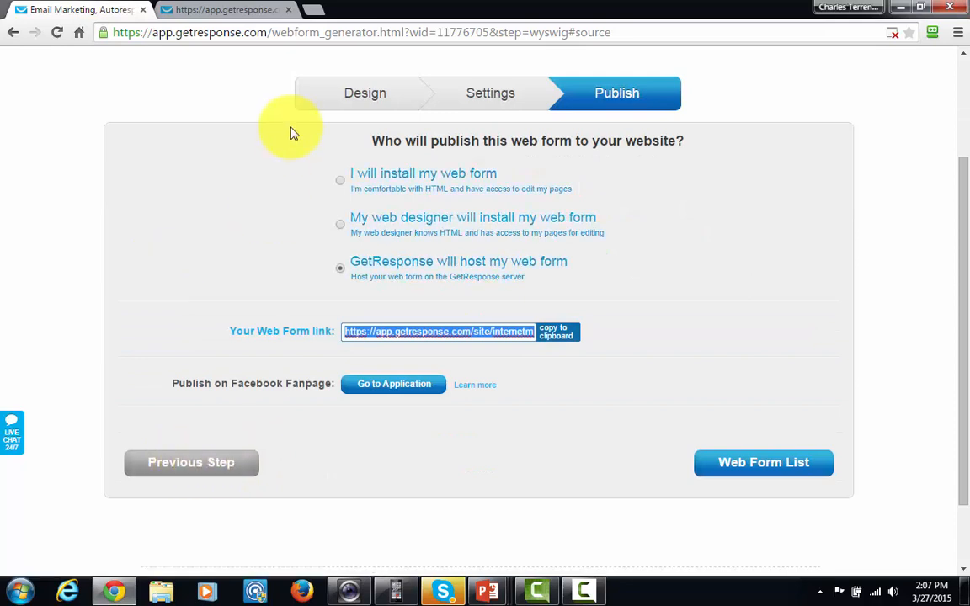
click(355, 95)
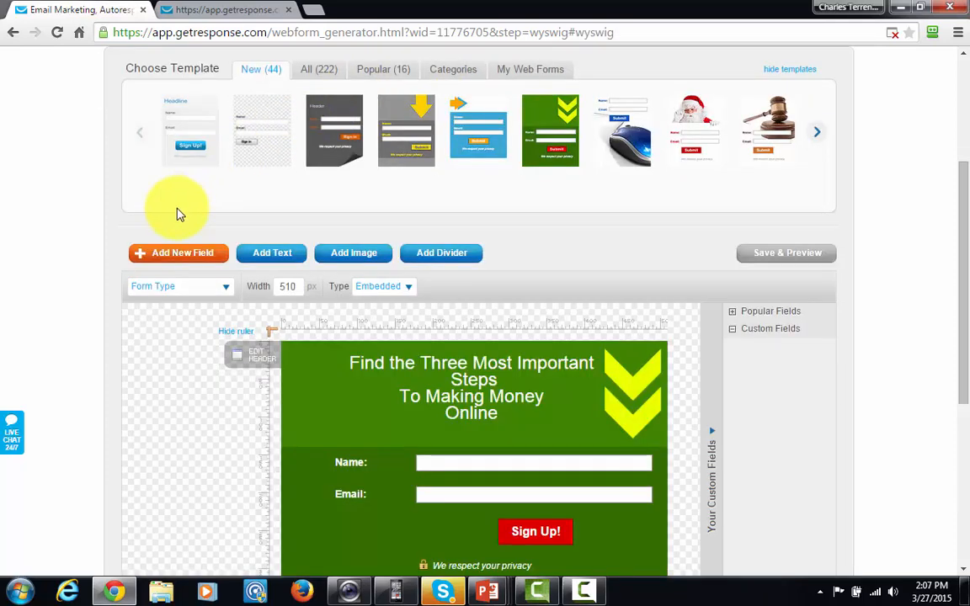